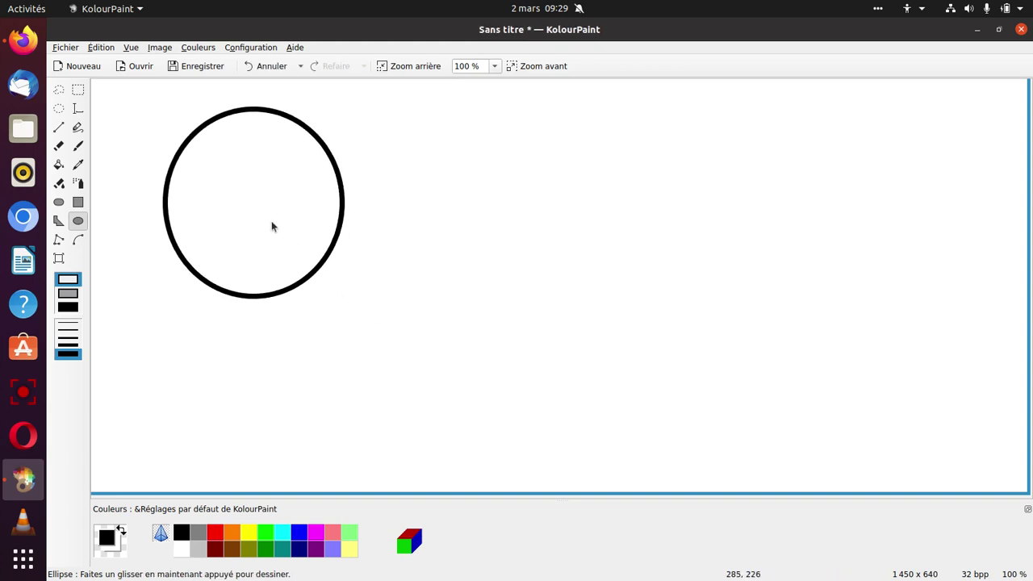
click(84, 245)
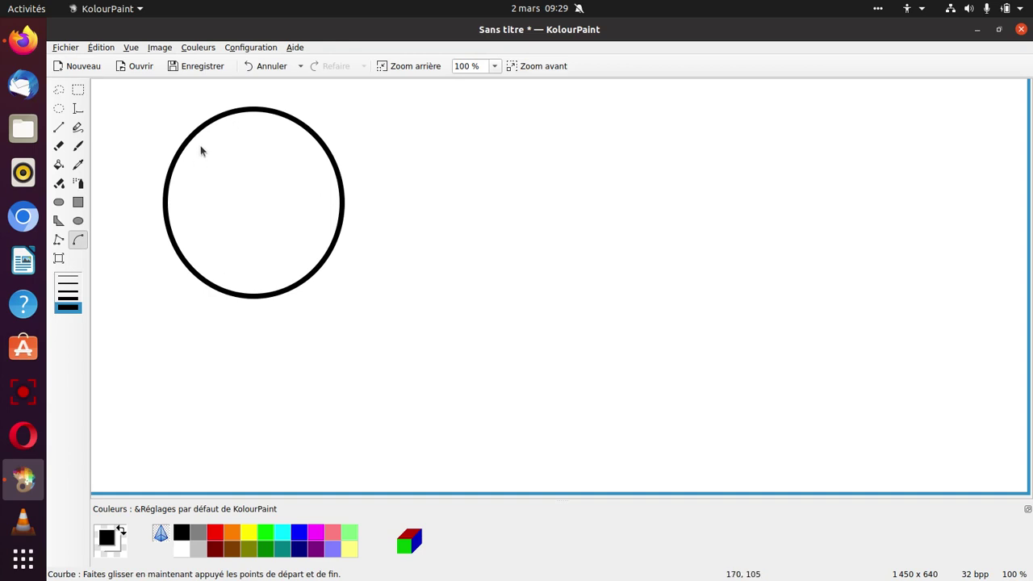
drag(196, 144, 344, 192)
drag(199, 153, 239, 134)
drag(295, 166, 320, 223)
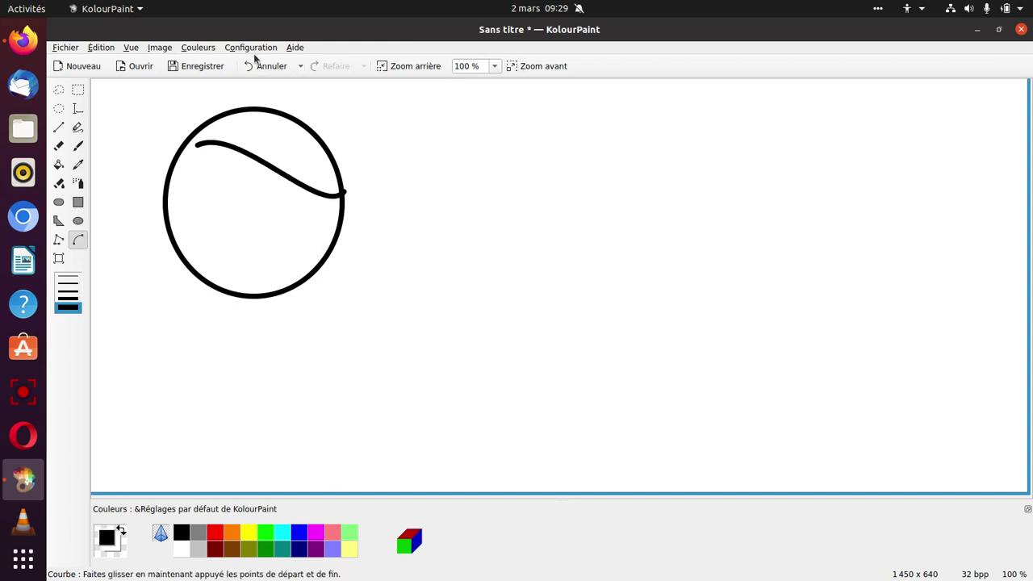
click(271, 67)
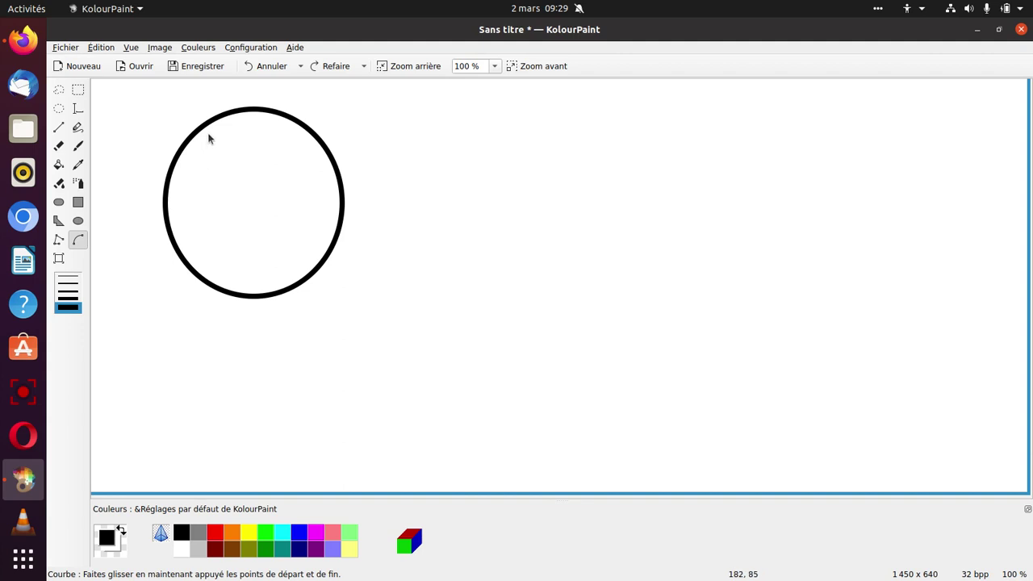
Draw three roughly parallel S-shaped black curves sloping down to the right inside the circle.
drag(208, 140, 317, 184)
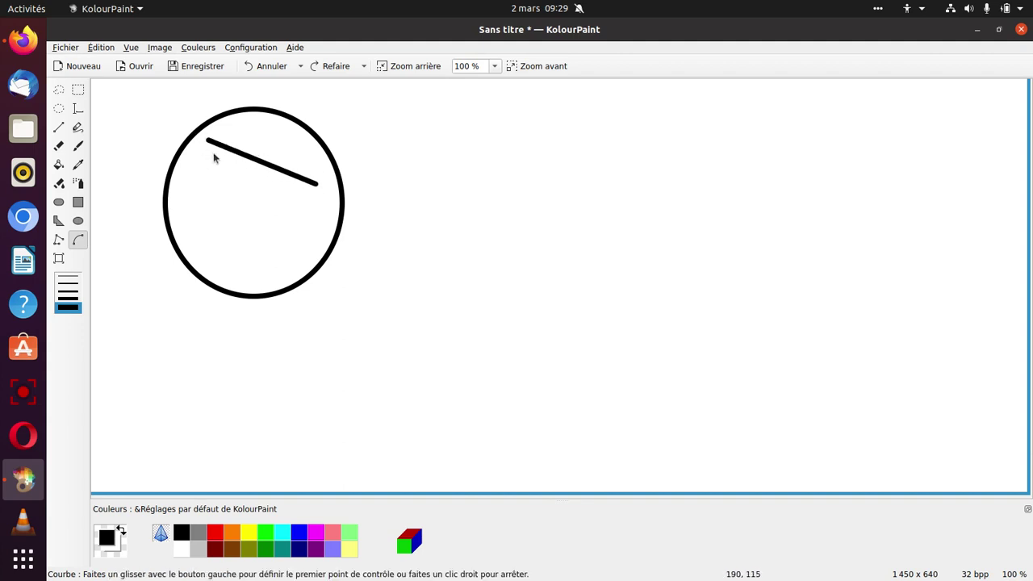
drag(214, 158, 227, 105)
drag(273, 162, 304, 213)
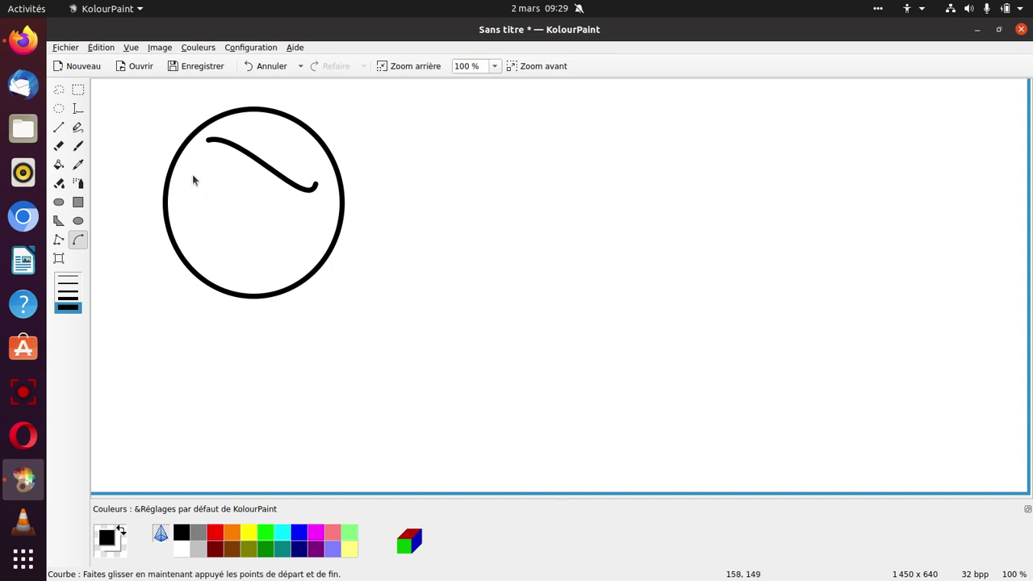
drag(192, 174, 302, 226)
drag(187, 173, 307, 259)
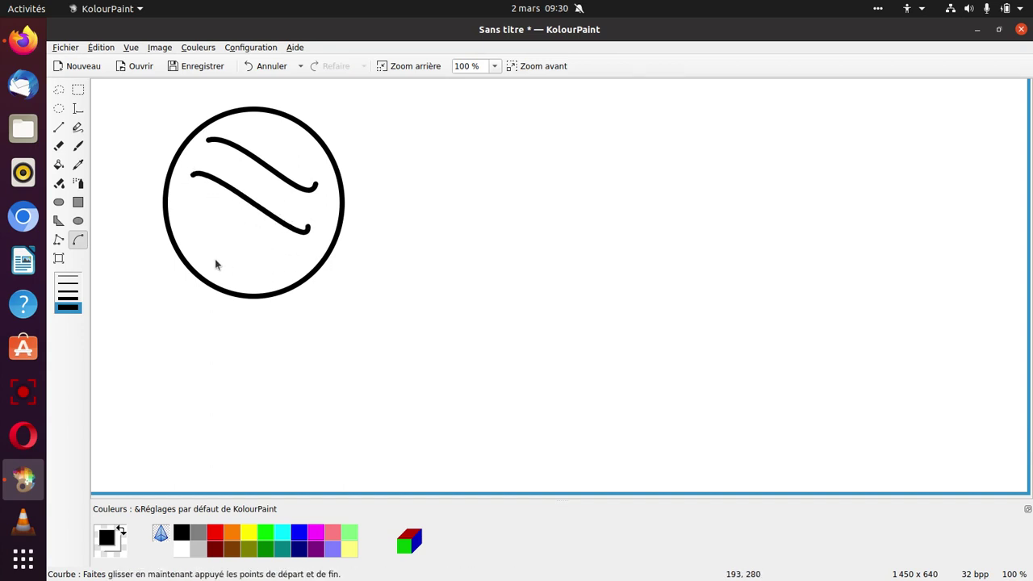
drag(173, 207, 289, 307)
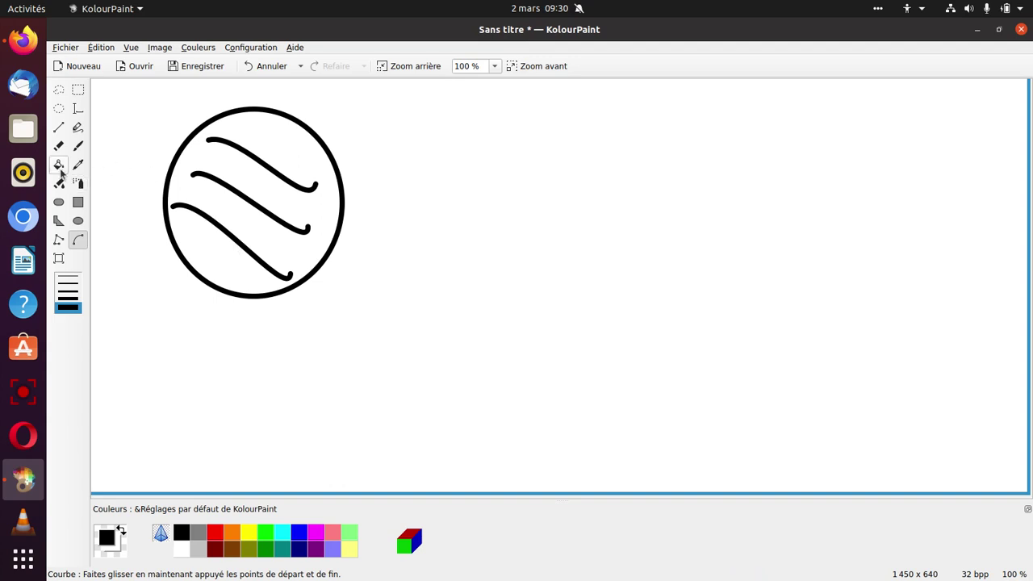
Draw three slanted straight black lines across the curves to form a two-by-two window grid.
click(58, 127)
drag(216, 138, 186, 214)
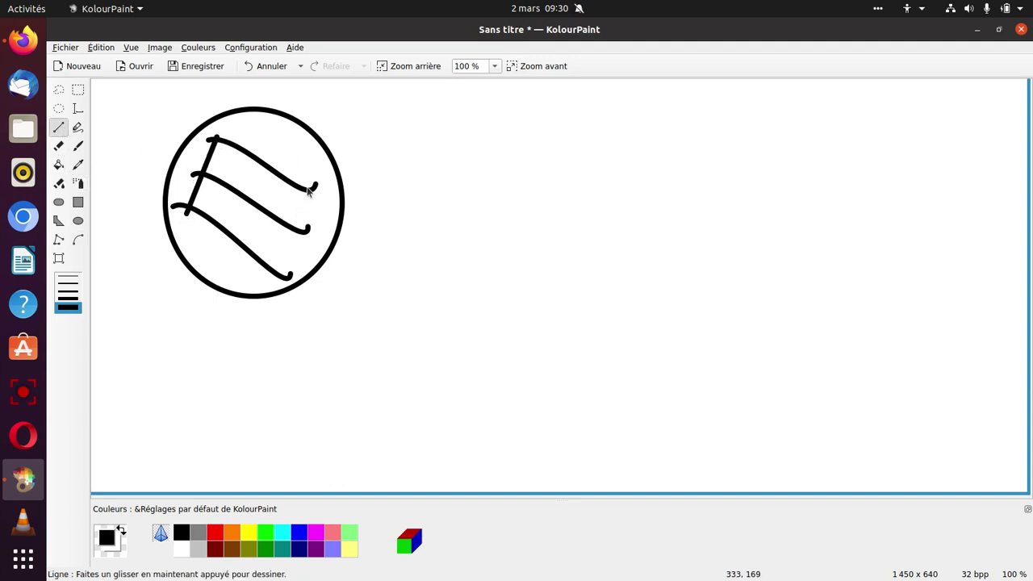
mouse_move(310, 167)
mouse_down()
mouse_move(255, 295)
mouse_move(258, 286)
mouse_up()
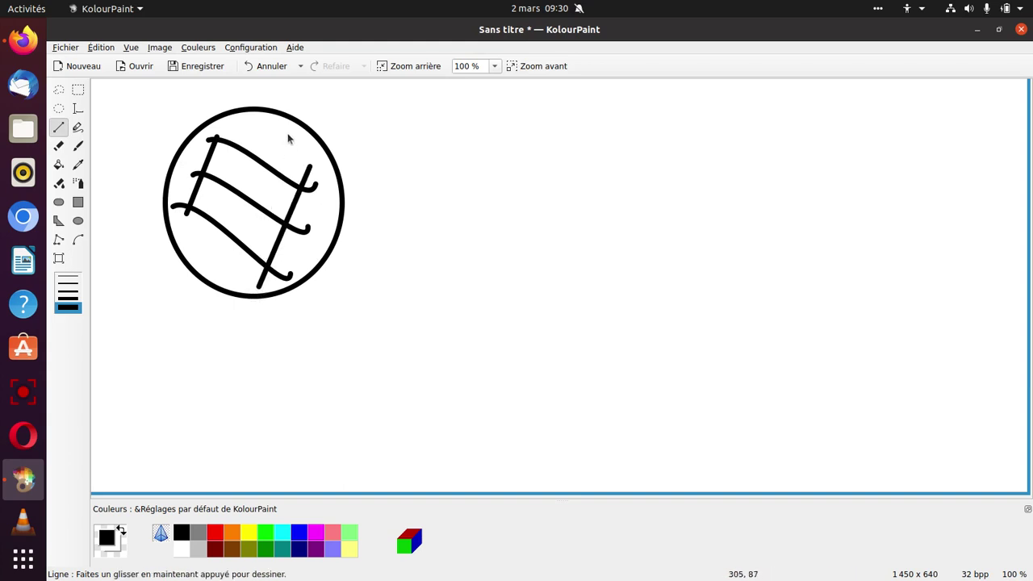
drag(274, 141, 221, 265)
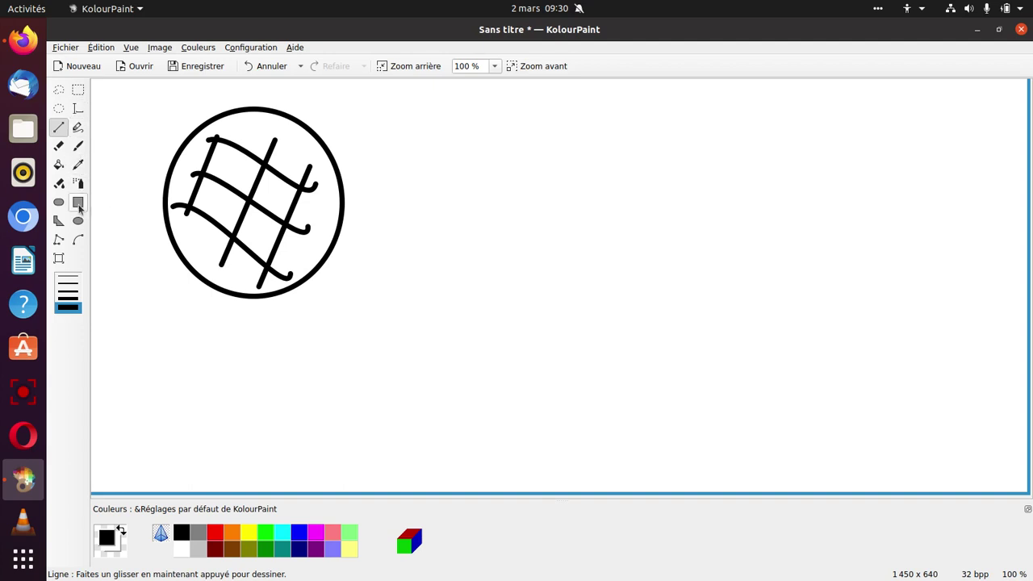
Fill the circle's background black and the window panes red (upper left), green (upper right), cyan (lower left) and yellow (lower right).
click(58, 163)
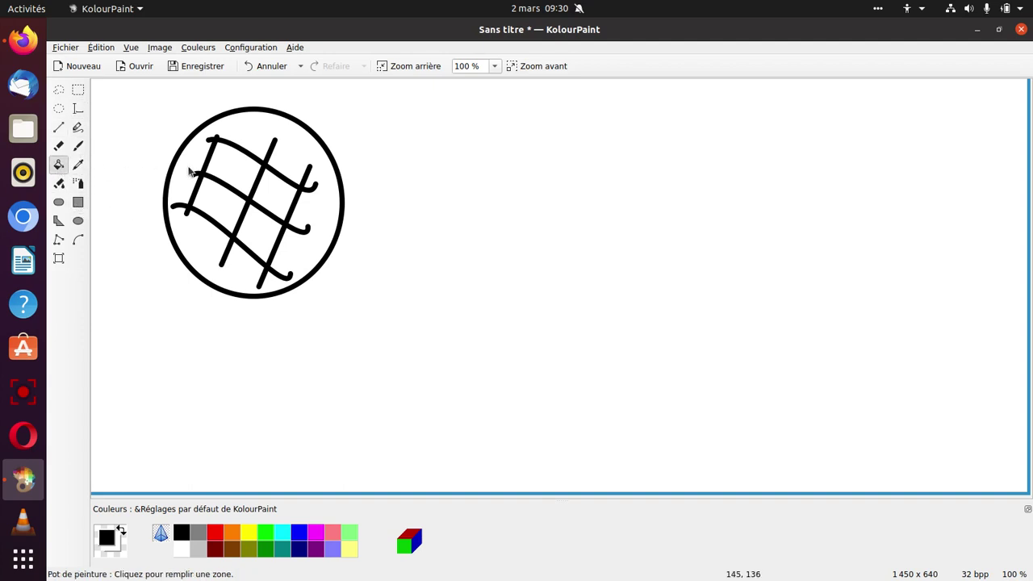
click(268, 141)
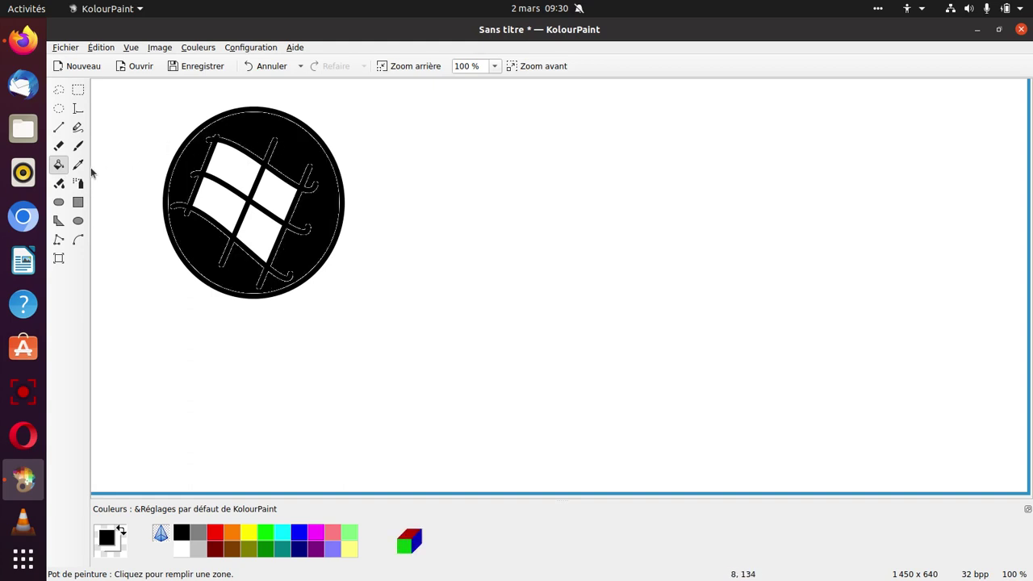
click(217, 536)
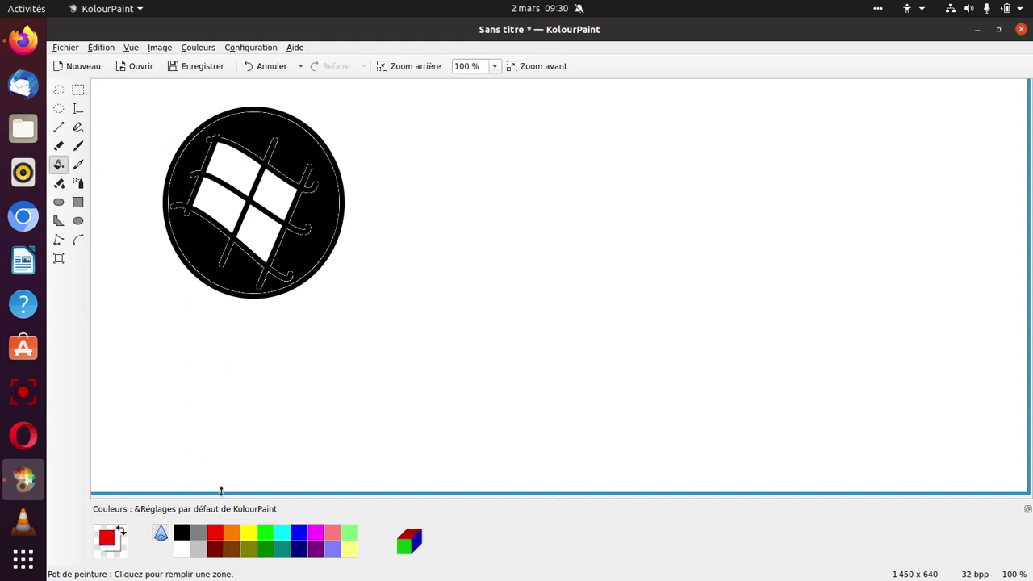
click(240, 165)
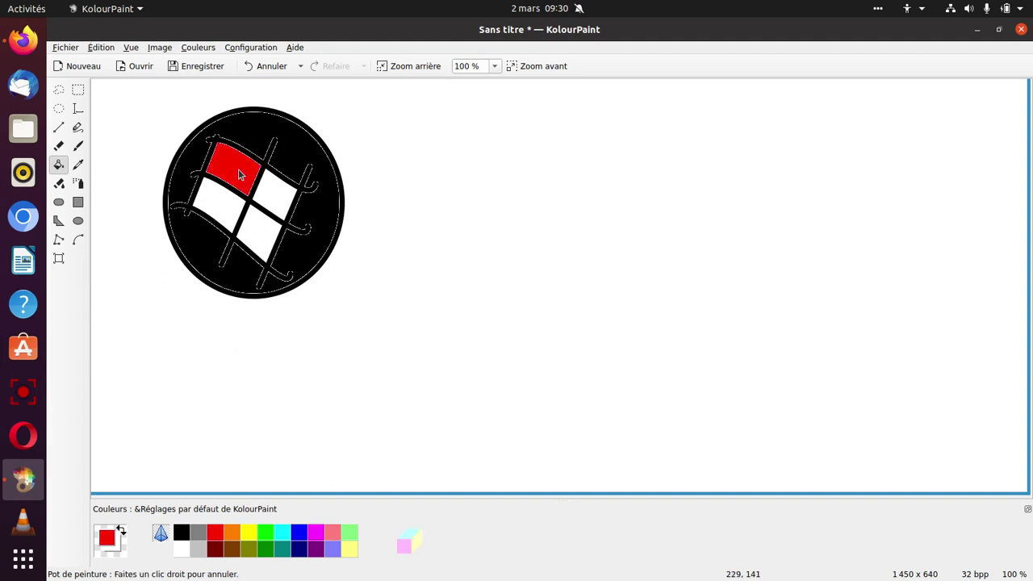
click(266, 540)
click(277, 189)
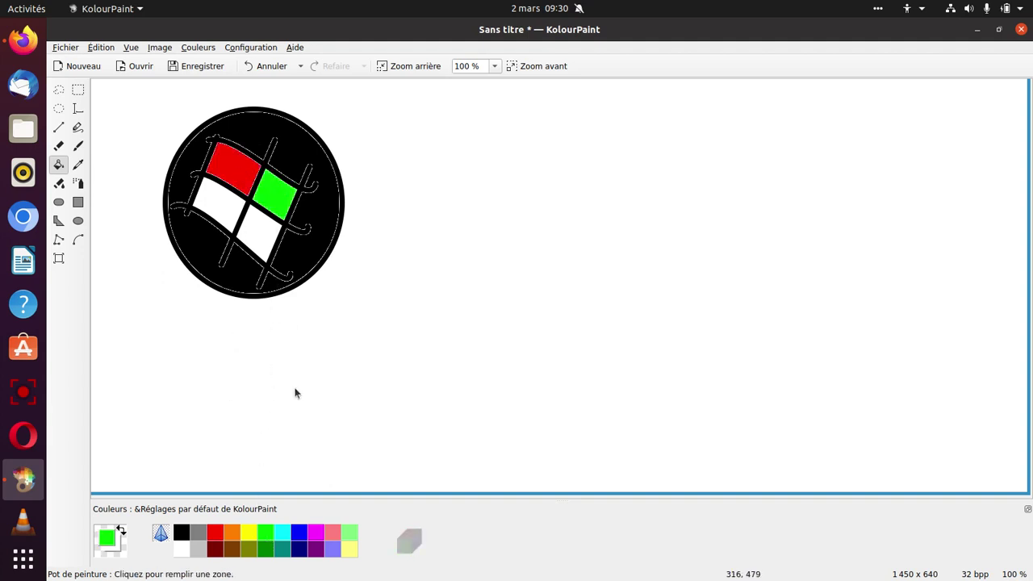
click(284, 534)
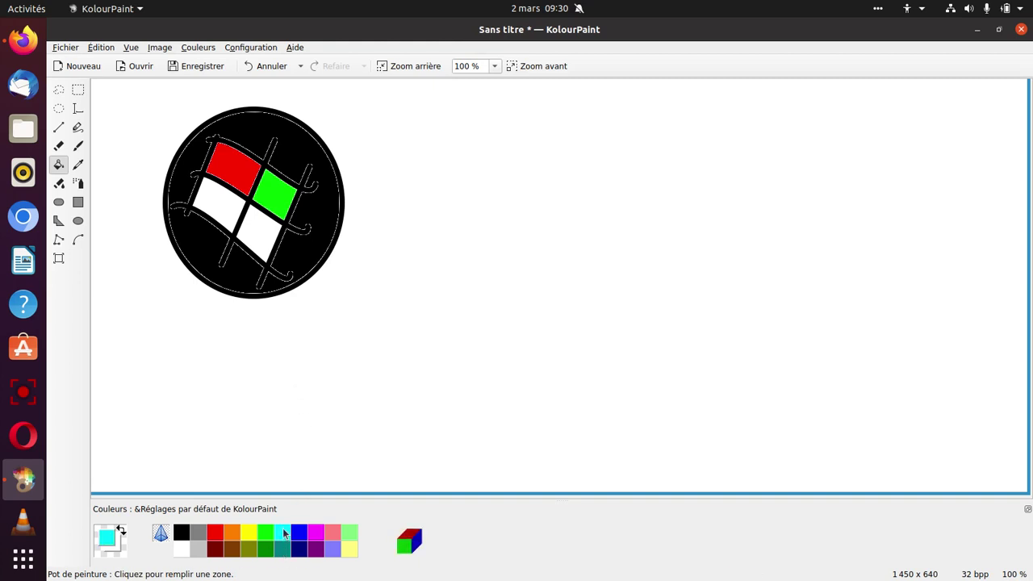
click(229, 206)
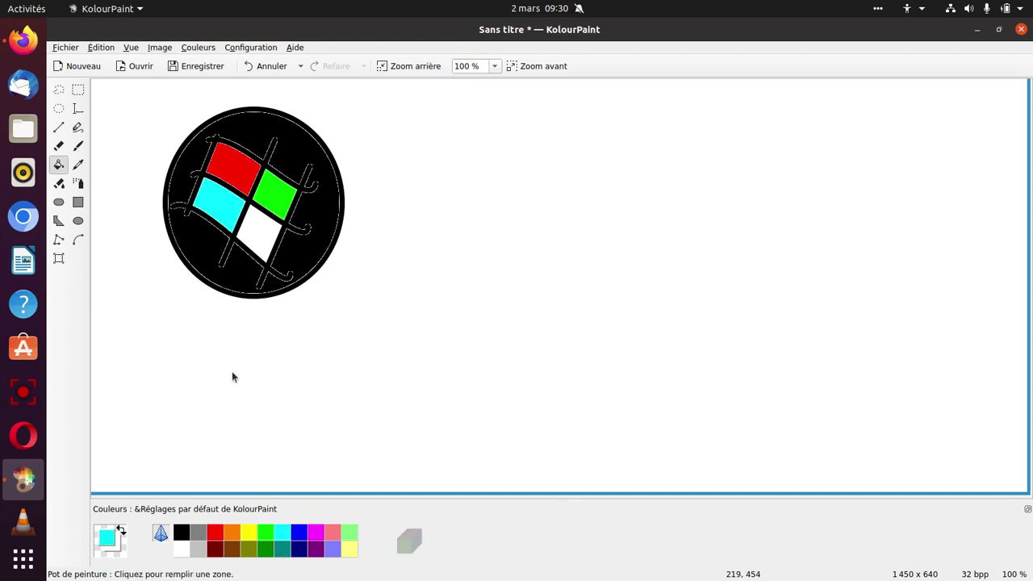
click(247, 536)
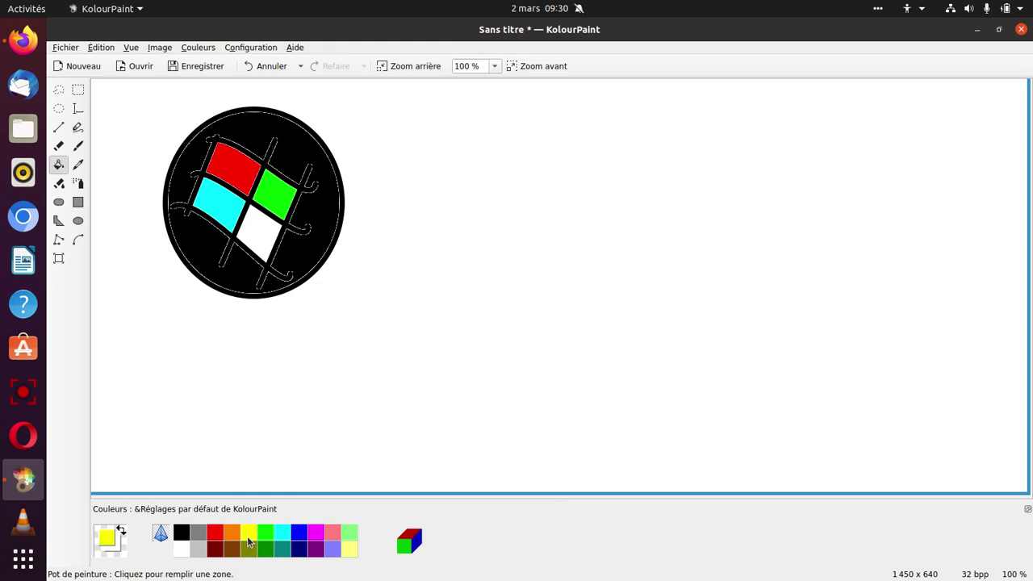
click(273, 214)
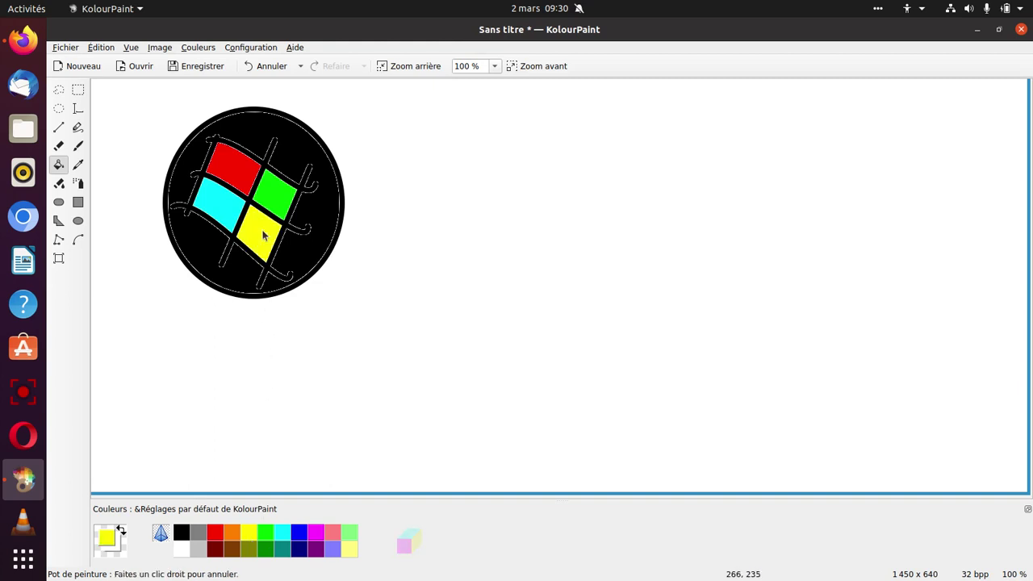
Fill the circle's background, the window's grid lines and the circle's outline with bright blue.
click(301, 548)
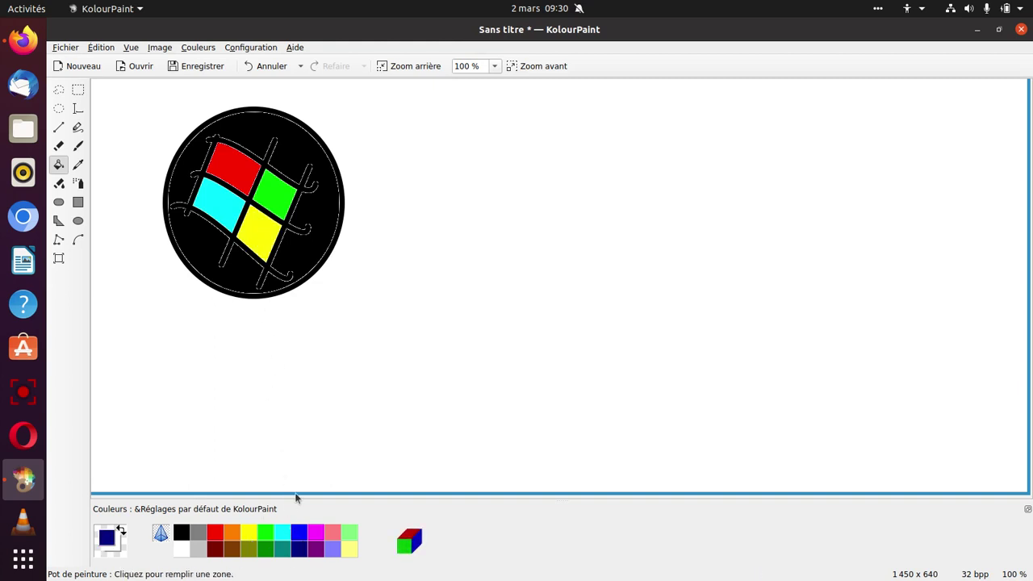
click(304, 259)
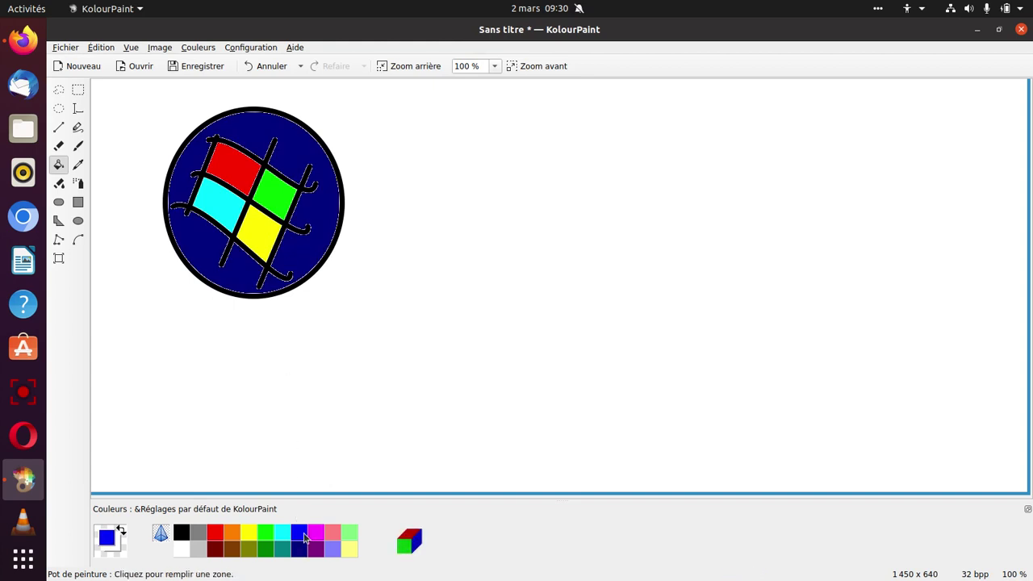
click(302, 272)
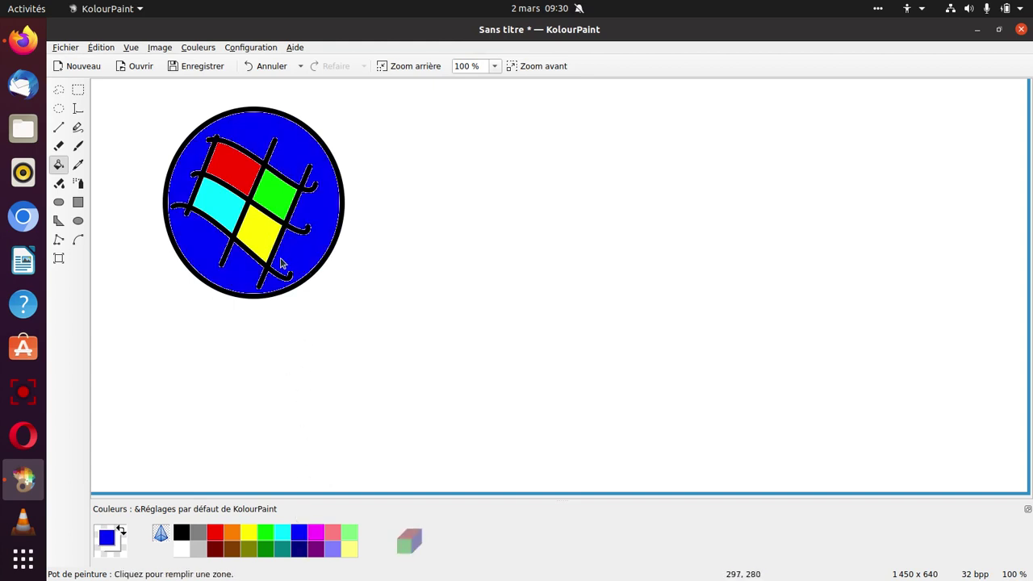
click(273, 254)
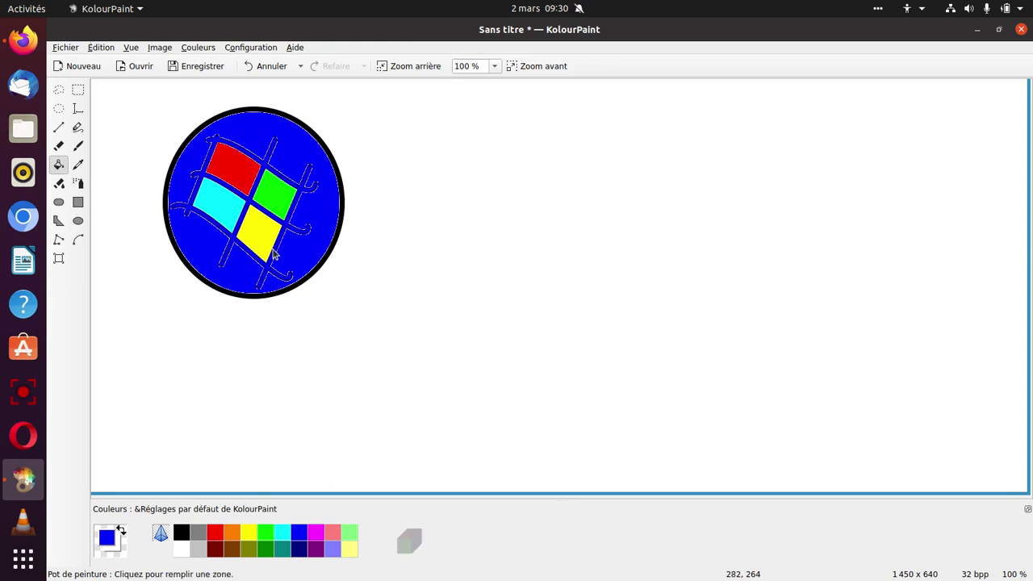
click(322, 259)
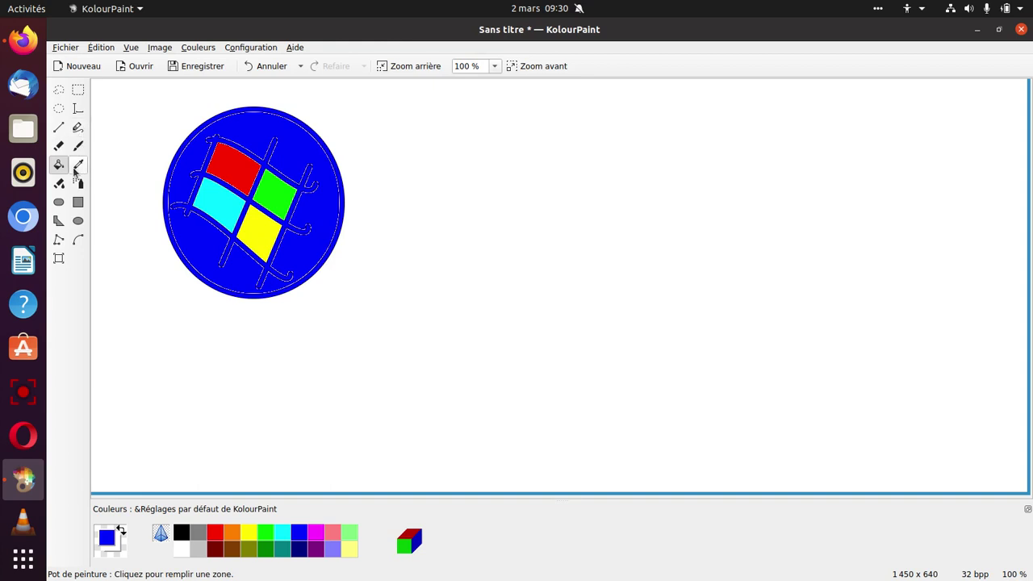
click(77, 168)
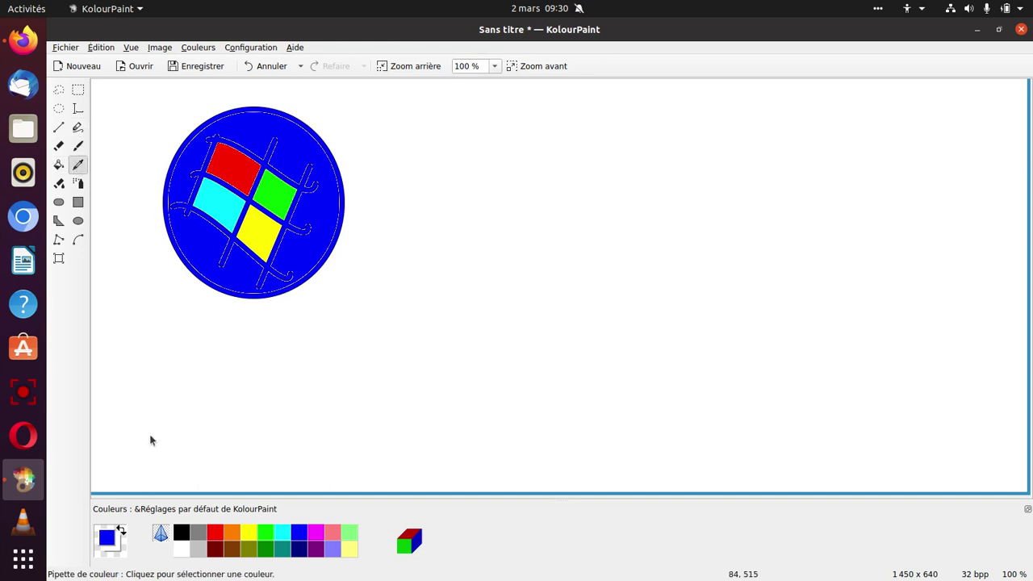
click(187, 534)
click(368, 179)
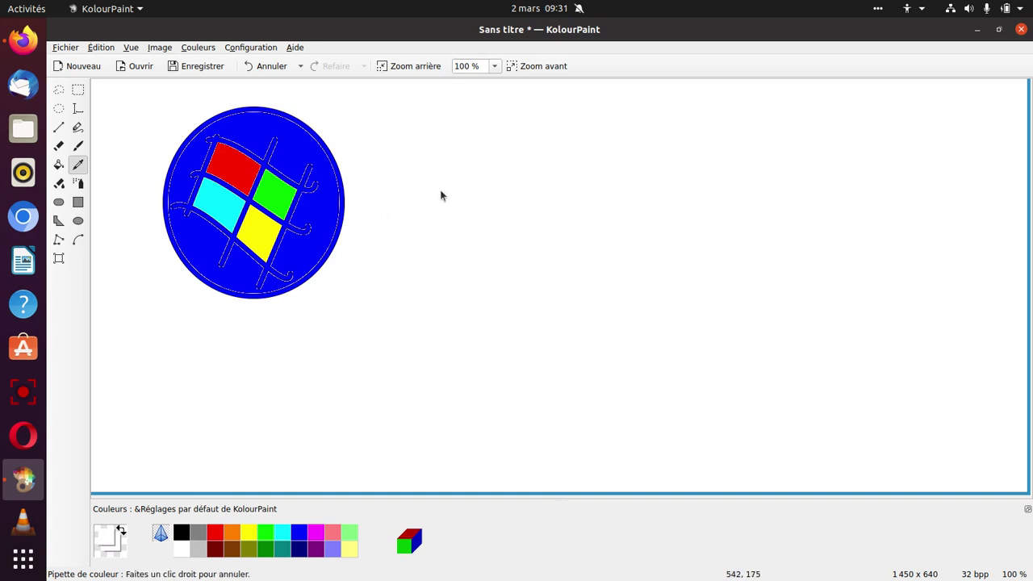
Write "VS" in black with the thick square brush to the right of the blue circle.
click(78, 145)
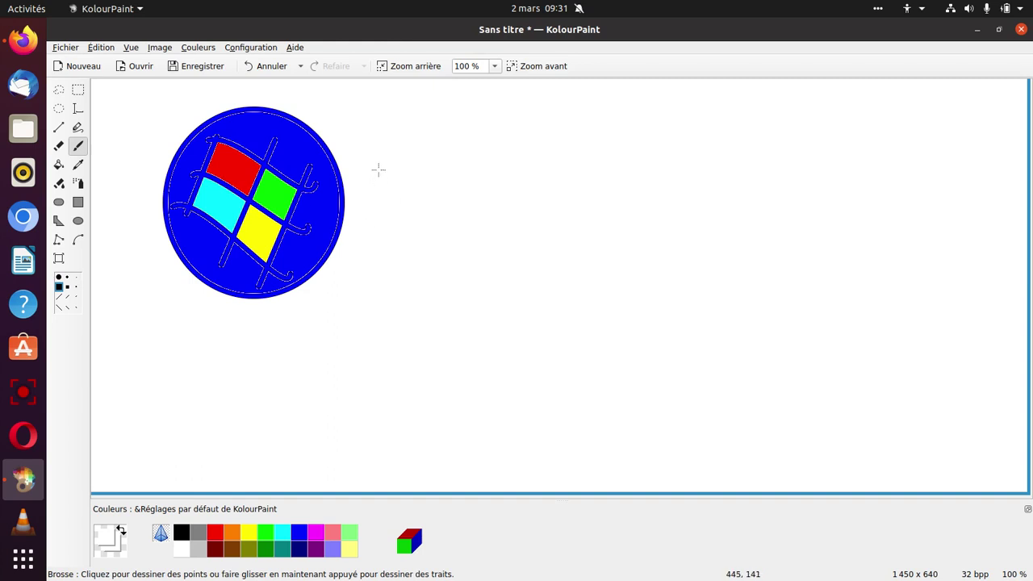
mouse_move(378, 169)
mouse_down()
mouse_move(388, 182)
mouse_move(446, 181)
mouse_up()
click(178, 535)
mouse_move(376, 172)
mouse_down()
mouse_move(399, 218)
mouse_move(430, 197)
mouse_move(428, 164)
mouse_move(457, 169)
mouse_move(430, 172)
mouse_move(446, 218)
mouse_move(462, 214)
mouse_up()
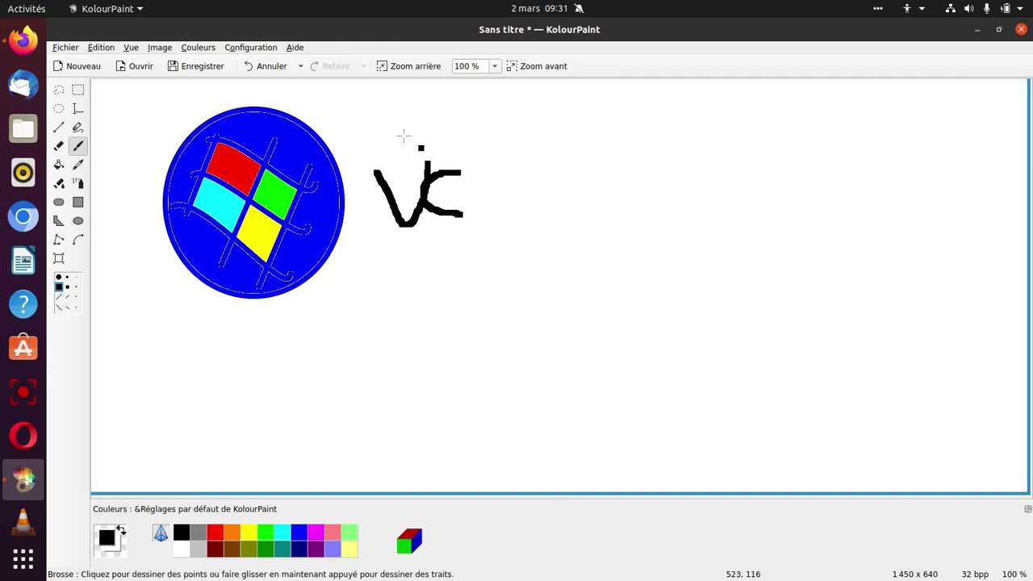
click(268, 65)
click(388, 145)
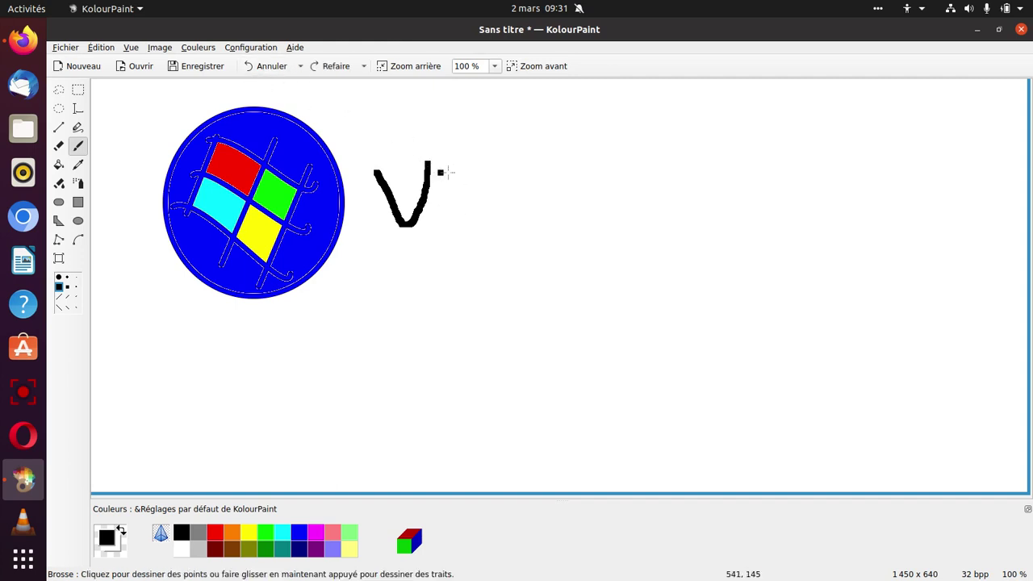
mouse_move(460, 168)
mouse_down()
mouse_move(444, 165)
mouse_move(464, 192)
mouse_move(452, 229)
mouse_move(432, 226)
mouse_up()
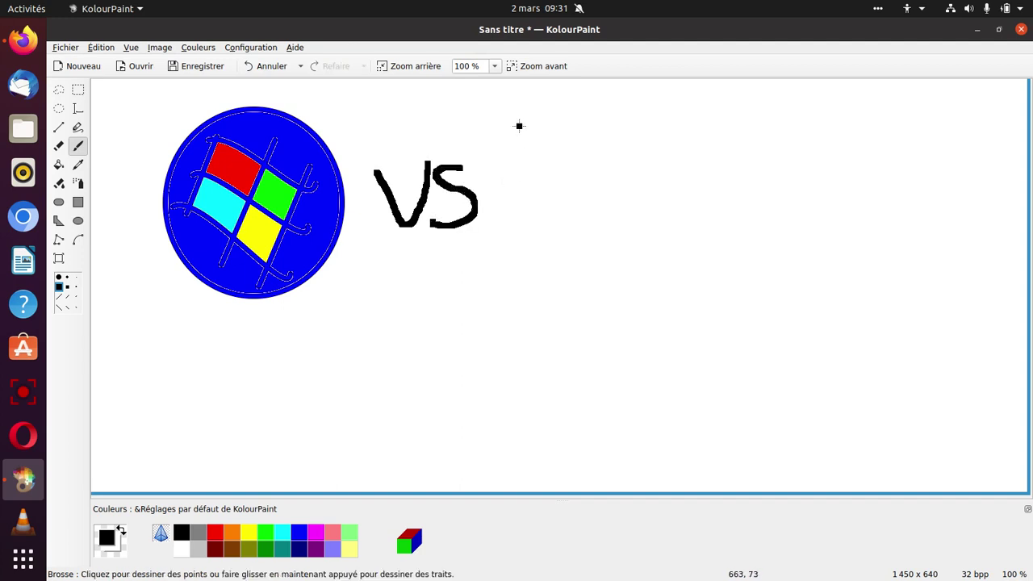
Brush a black bitten-apple outline with a leaf to the right of "VS" and fill both shapes light grey.
mouse_move(519, 125)
mouse_down()
mouse_move(559, 162)
mouse_move(627, 162)
mouse_move(684, 141)
mouse_move(722, 164)
mouse_move(736, 174)
mouse_move(706, 212)
mouse_move(730, 237)
mouse_move(753, 232)
mouse_move(727, 276)
mouse_move(689, 288)
mouse_move(619, 262)
mouse_move(552, 276)
mouse_move(503, 245)
mouse_move(491, 160)
mouse_move(502, 131)
mouse_move(660, 120)
mouse_move(652, 136)
mouse_move(575, 138)
mouse_up()
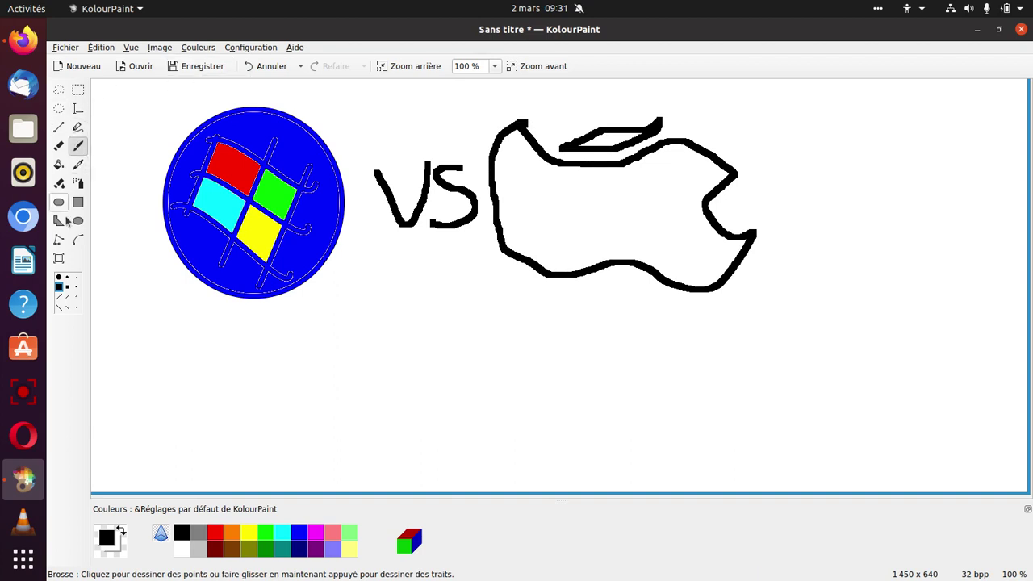
click(201, 554)
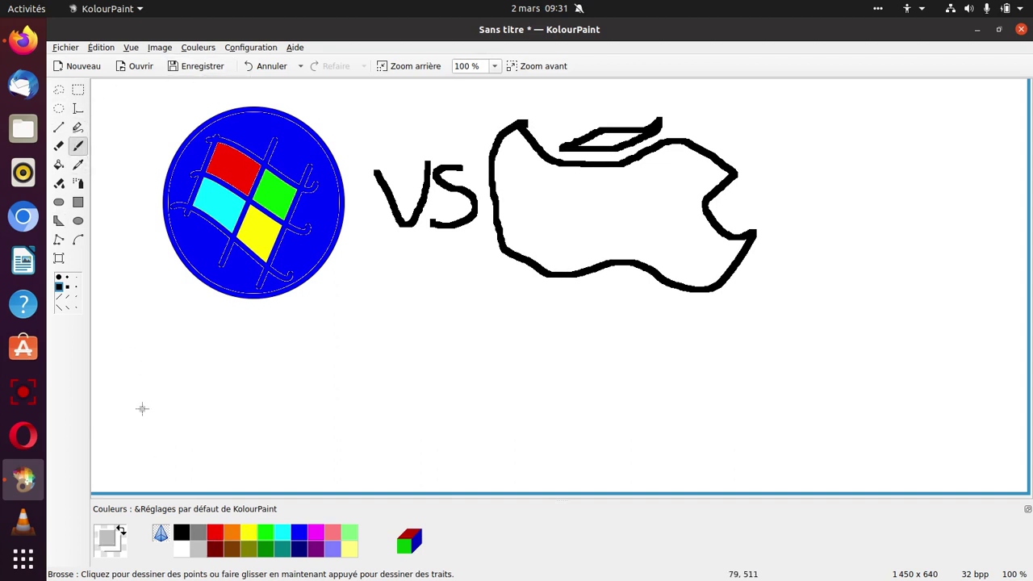
click(60, 147)
click(60, 163)
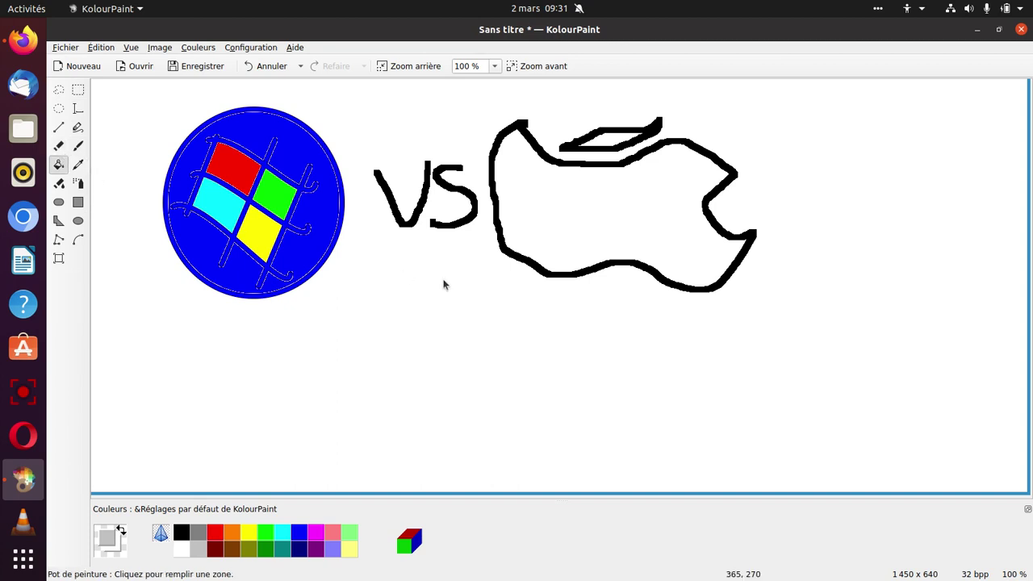
click(651, 244)
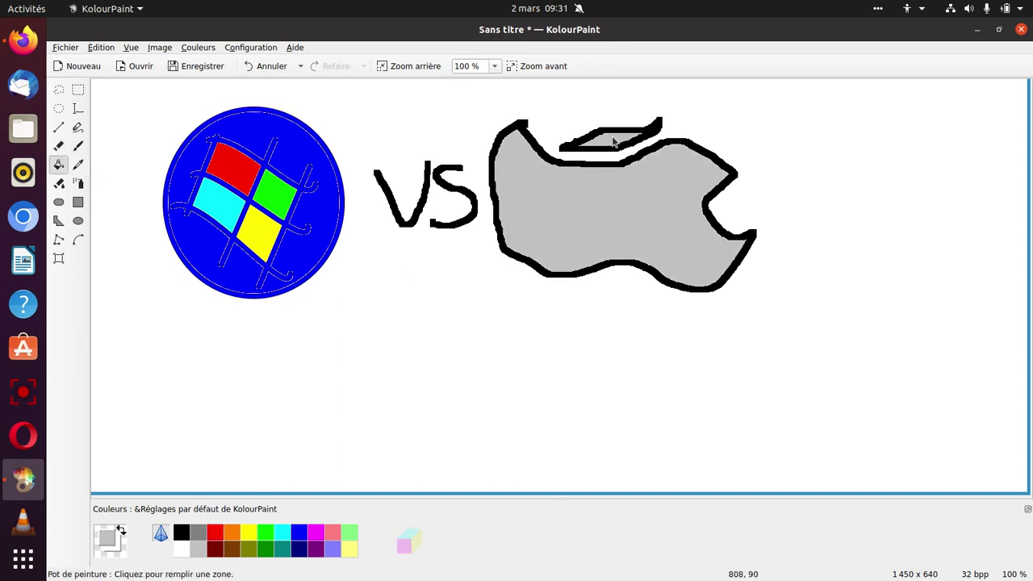
click(77, 90)
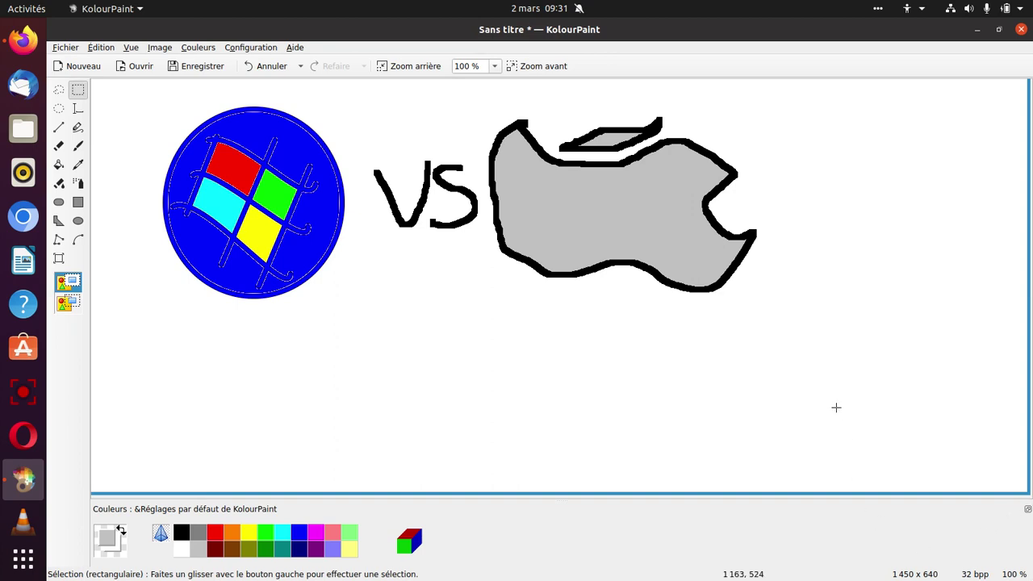
Select the apple drawing with its leaf, make it narrower and move it close to the right of "VS".
drag(765, 332, 574, 110)
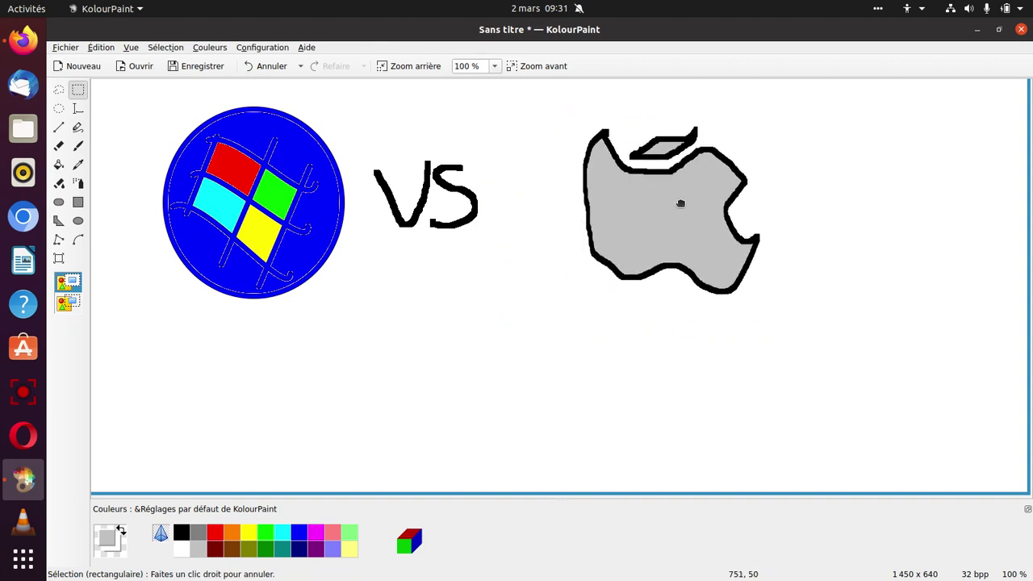
drag(681, 202, 602, 195)
drag(718, 350, 782, 424)
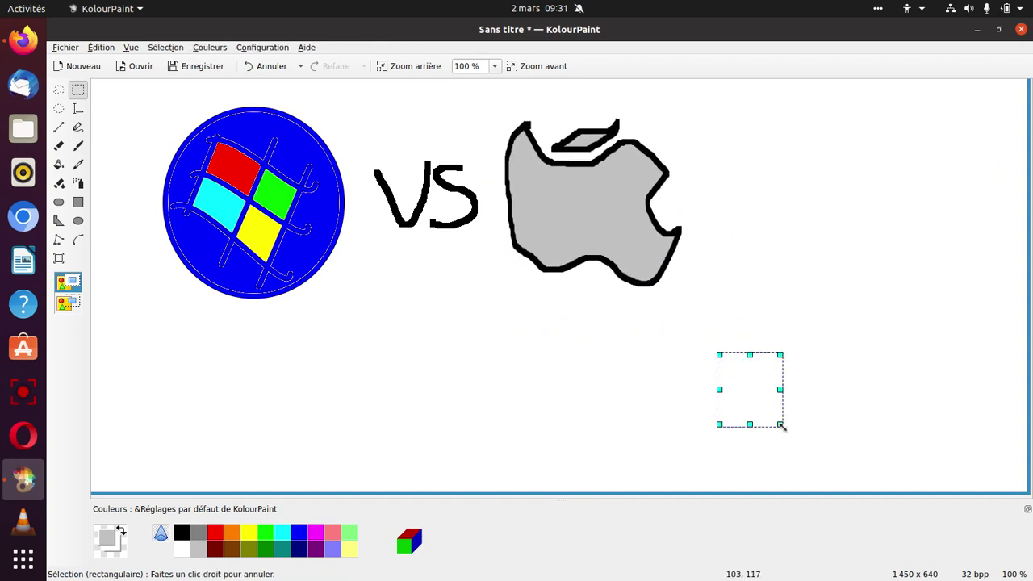
Select the circle, "VS" and apple together and move them right to centre them horizontally on the canvas.
drag(850, 455, 117, 81)
drag(345, 183, 483, 176)
drag(306, 194, 281, 194)
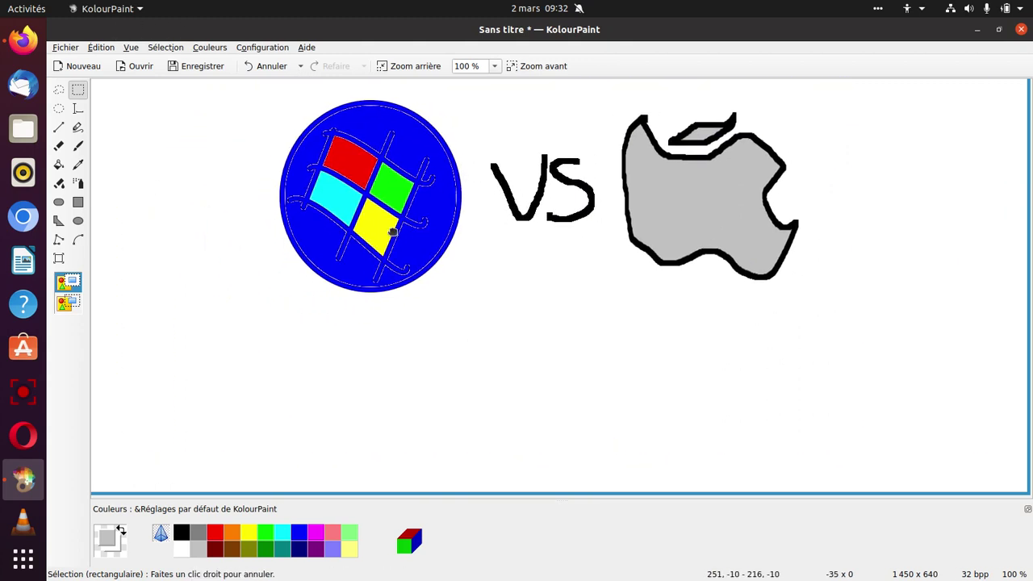
click(170, 193)
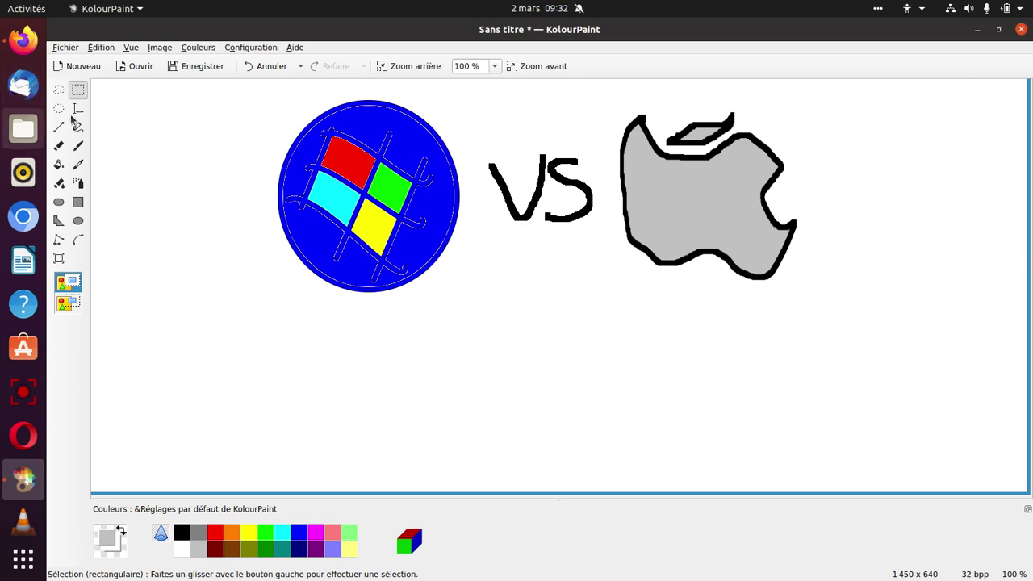
Add the black text "windows 7 pro" directly below the blue circle, in a text box wide enough for the whole caption.
key(t)
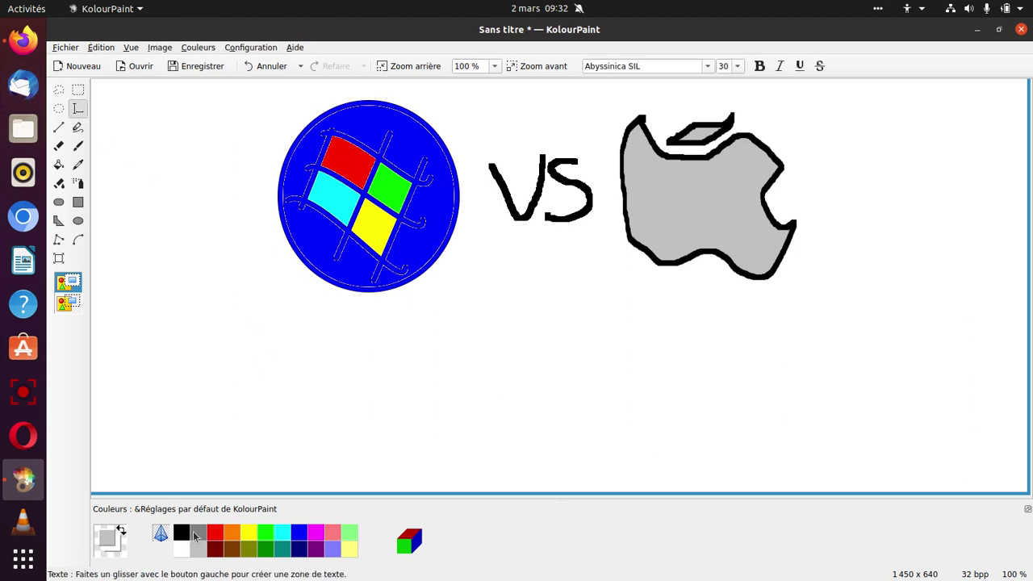
click(192, 530)
click(186, 532)
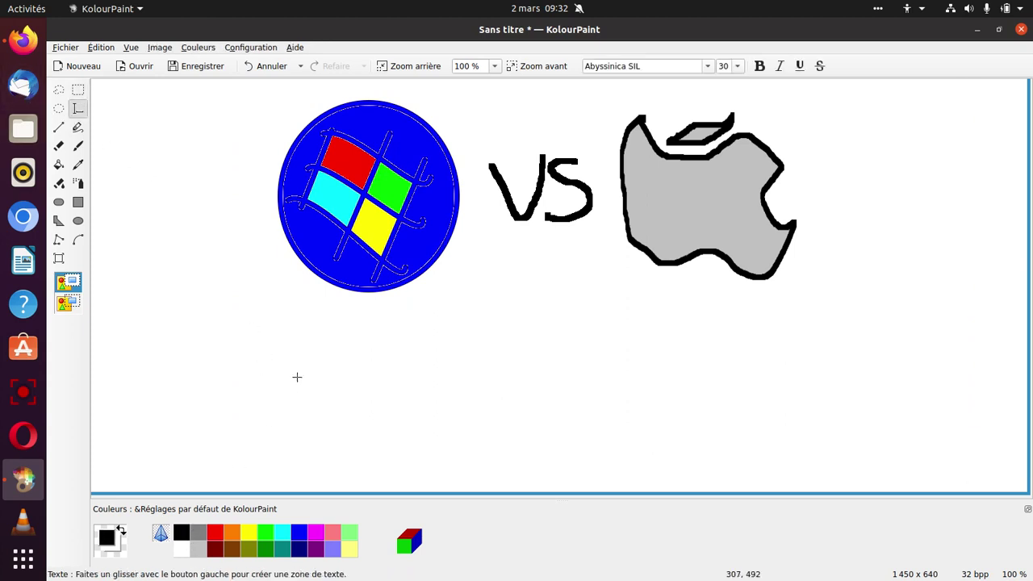
click(275, 316)
text(wi)
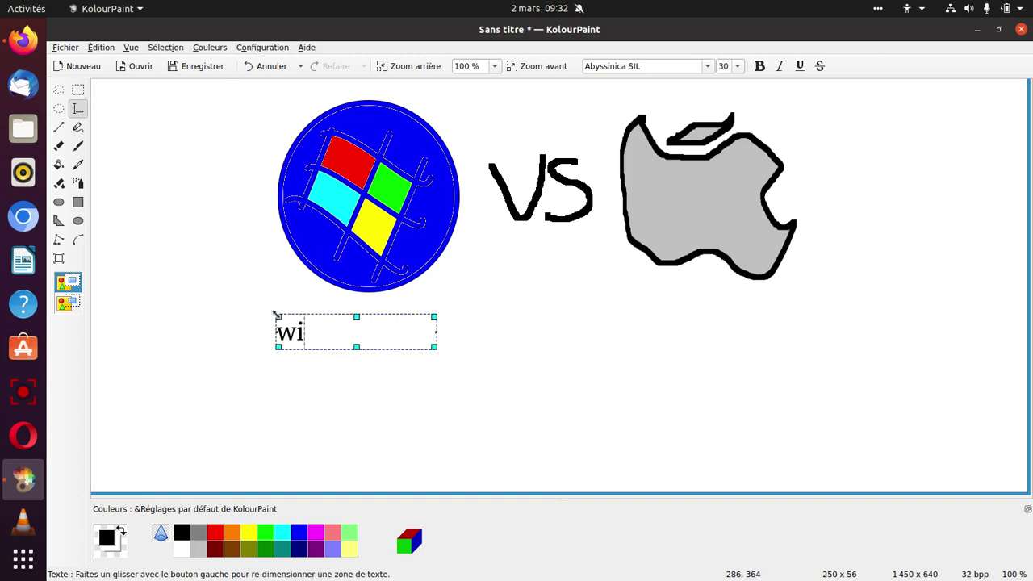
text(ndows )
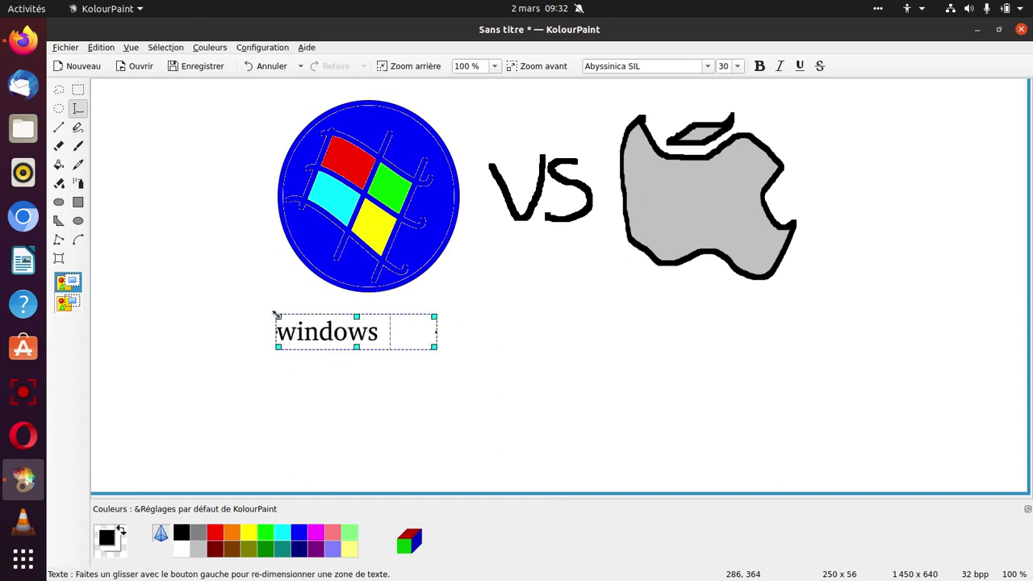
text(7 )
text(rc)
key(BackSpace)
key(BackSpace)
text(pr)
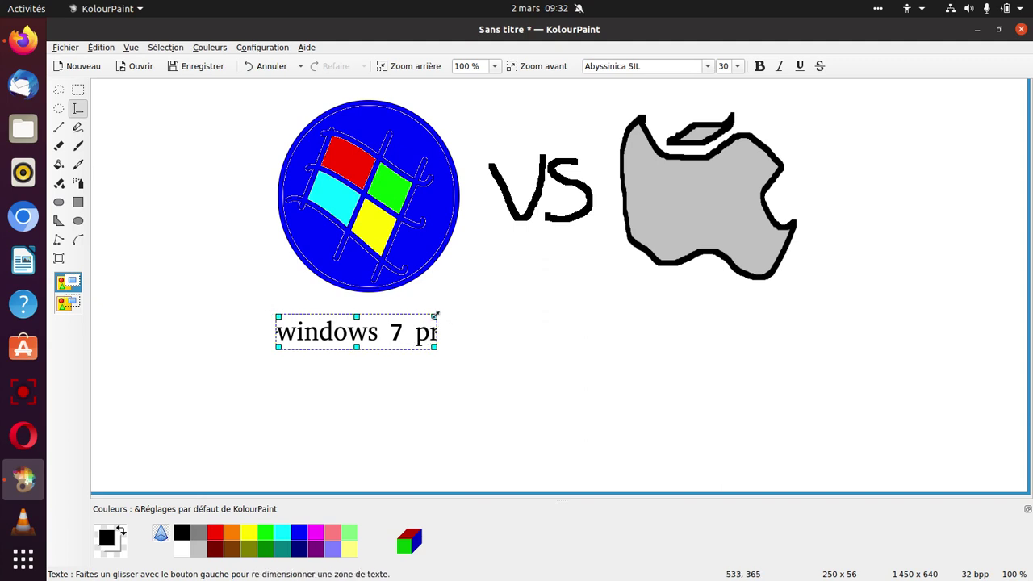
drag(436, 315, 468, 295)
click(570, 302)
Add the black text "mac os sonoma" below the apple, in a text box enlarged to fit the whole caption.
drag(648, 289, 806, 323)
text(mac )
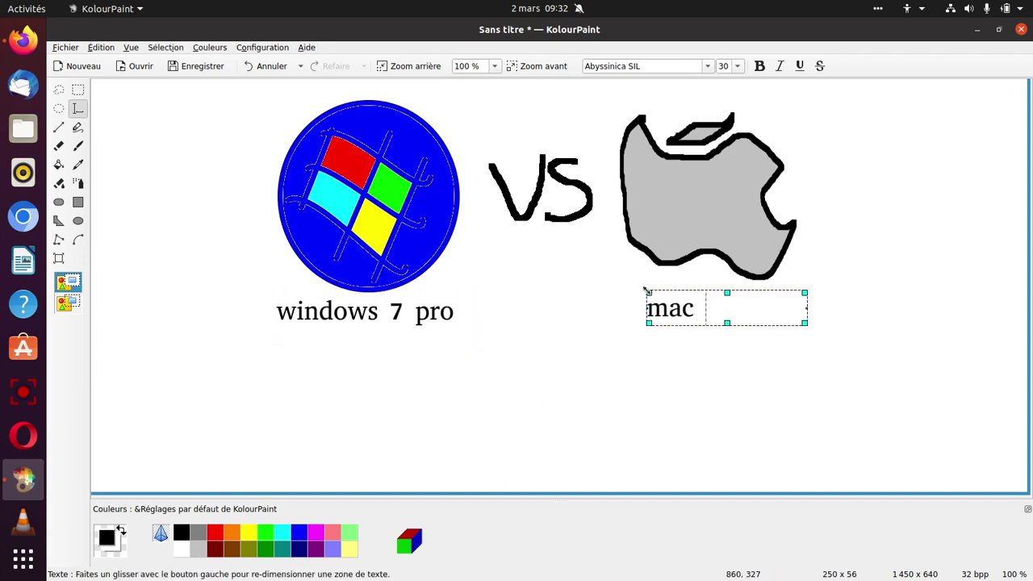
text(os sonon)
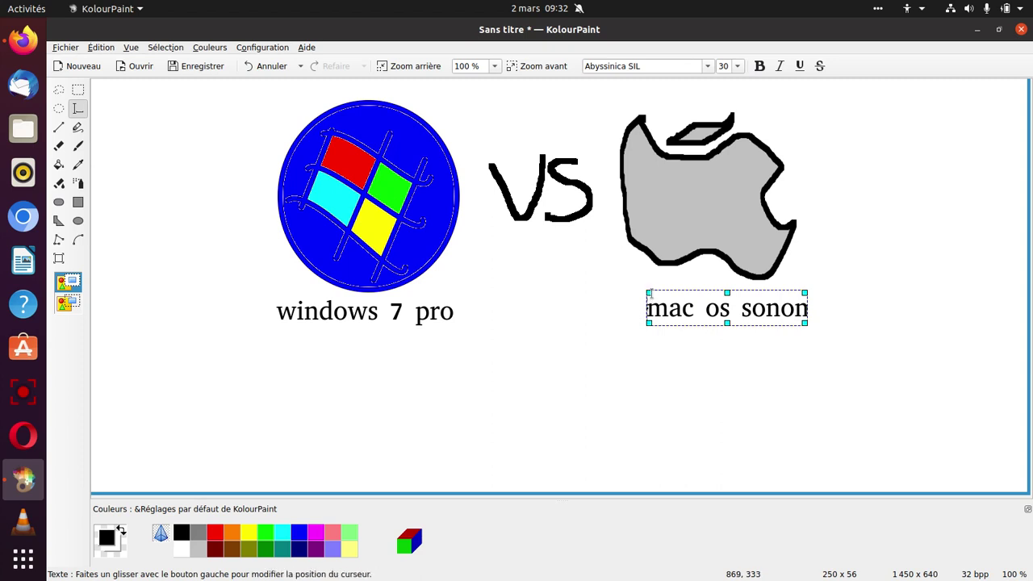
drag(648, 291, 602, 282)
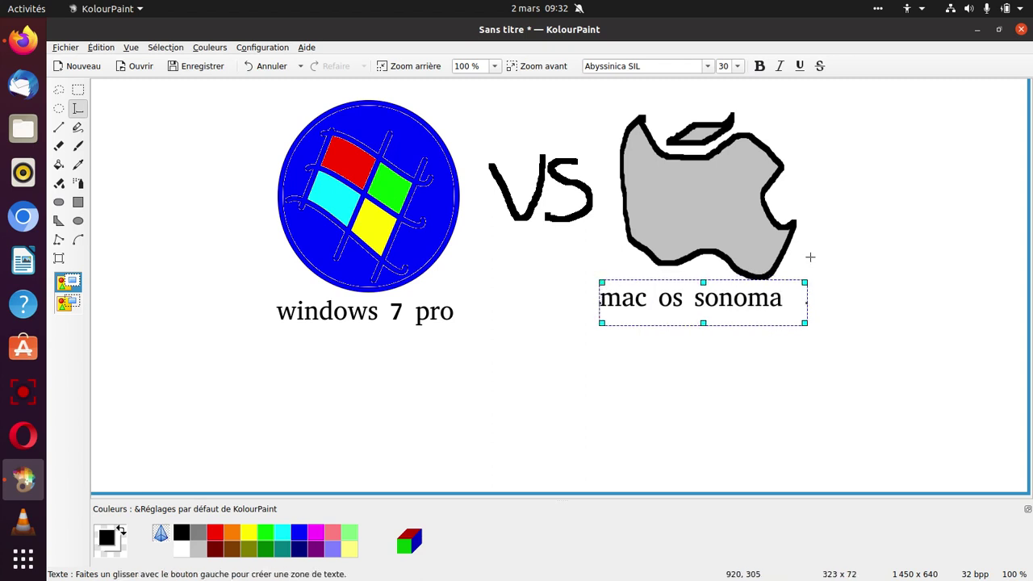
click(902, 254)
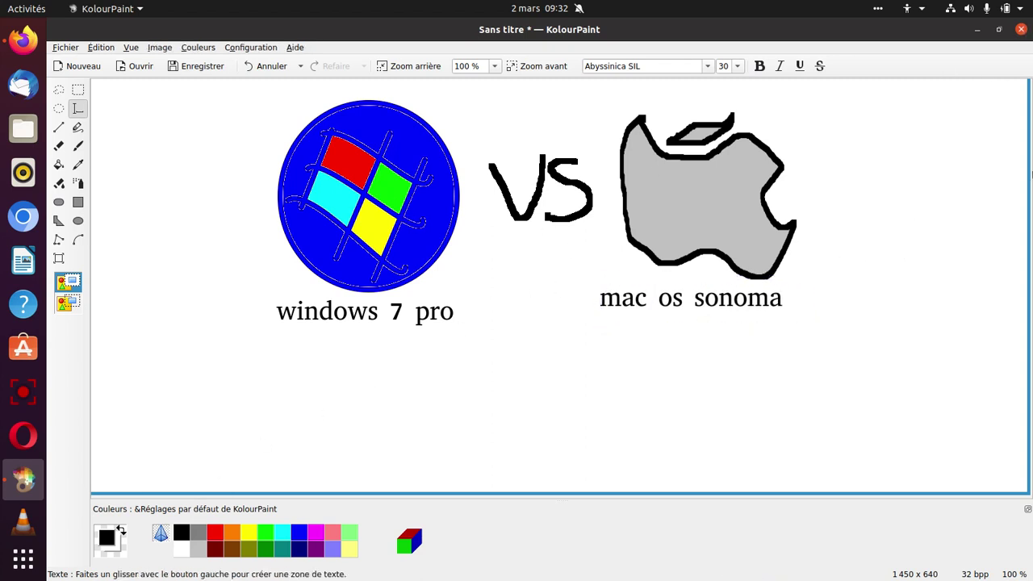
Close the drawing program and discard the unsaved picture.
click(1021, 29)
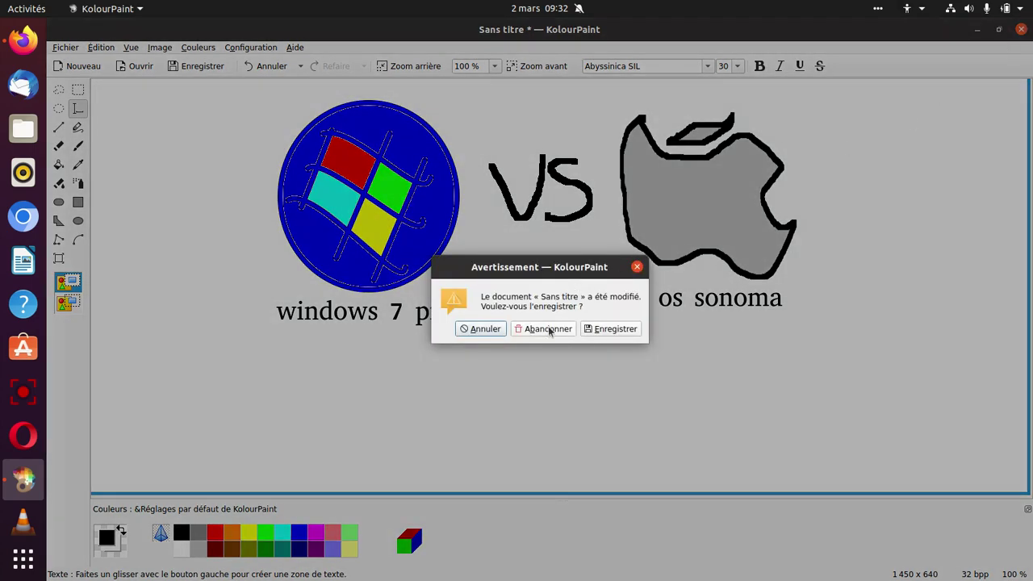
click(543, 328)
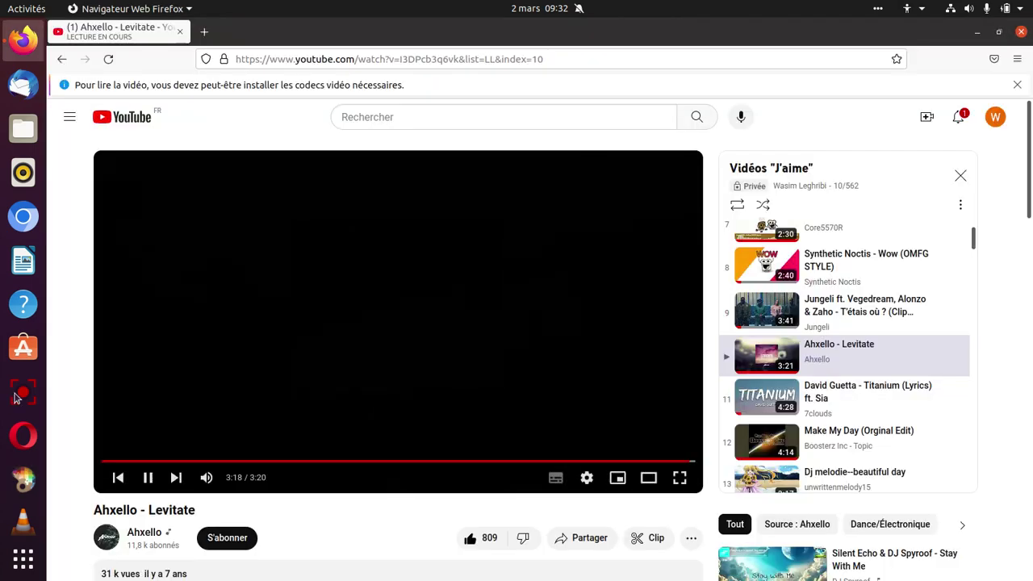